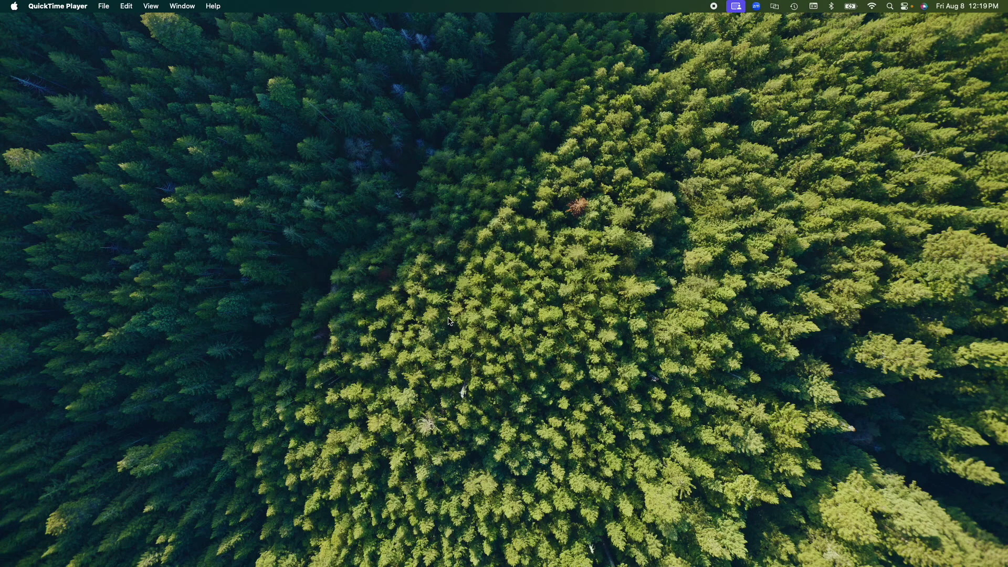
Launch Visual Studio Code from Spotlight by searching 'visual'.
{"action": "key", "text": "super+space"}
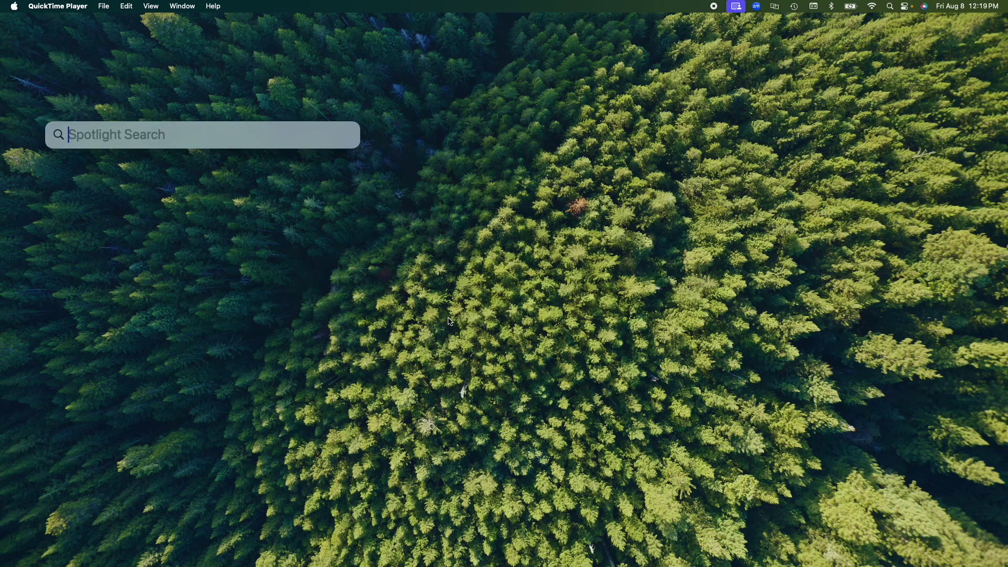
{"action": "type", "text": "visual Studio Code"}
{"action": "key", "text": "Return"}
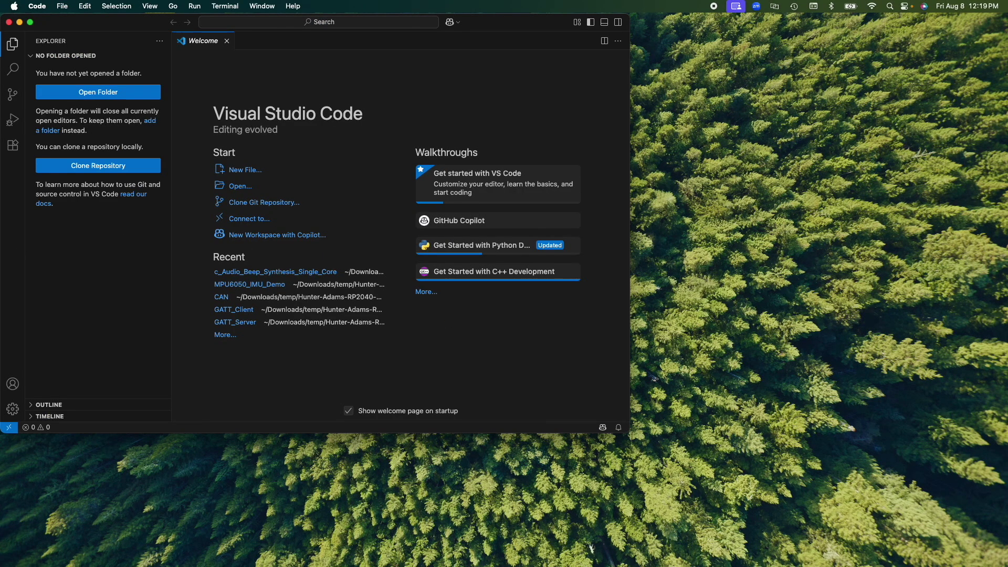
Make the window fullscreen, install the Raspberry Pi Pico extension, and show its Pico sidebar.
{"action": "left_click", "coordinate": [30, 23]}
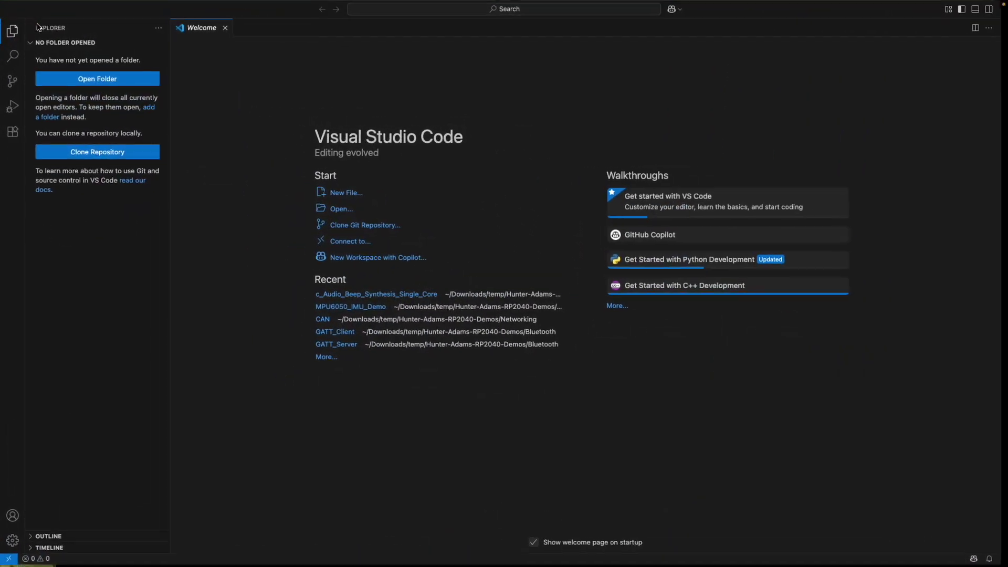
{"action": "left_click", "coordinate": [16, 132]}
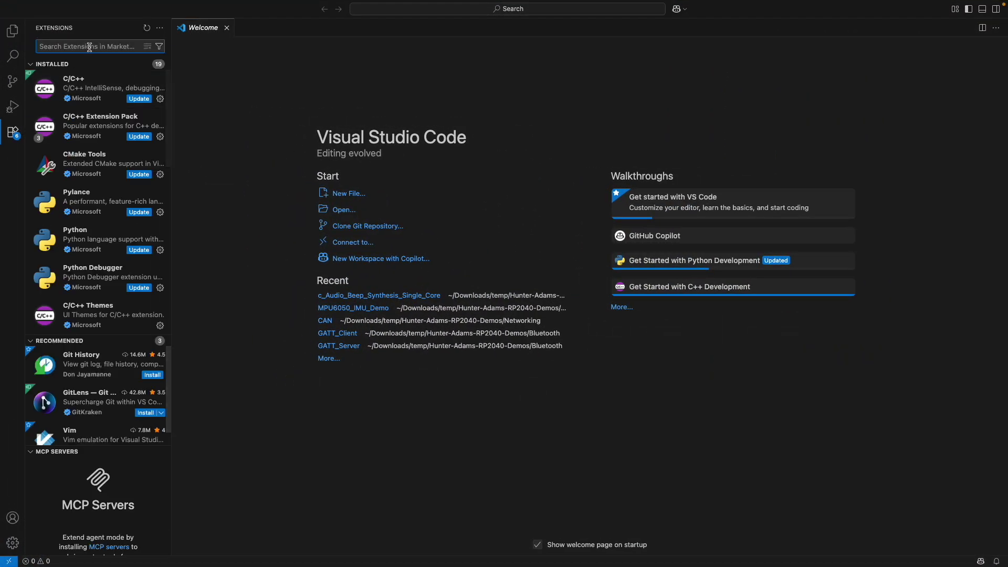
{"action": "type", "text": "ras"}
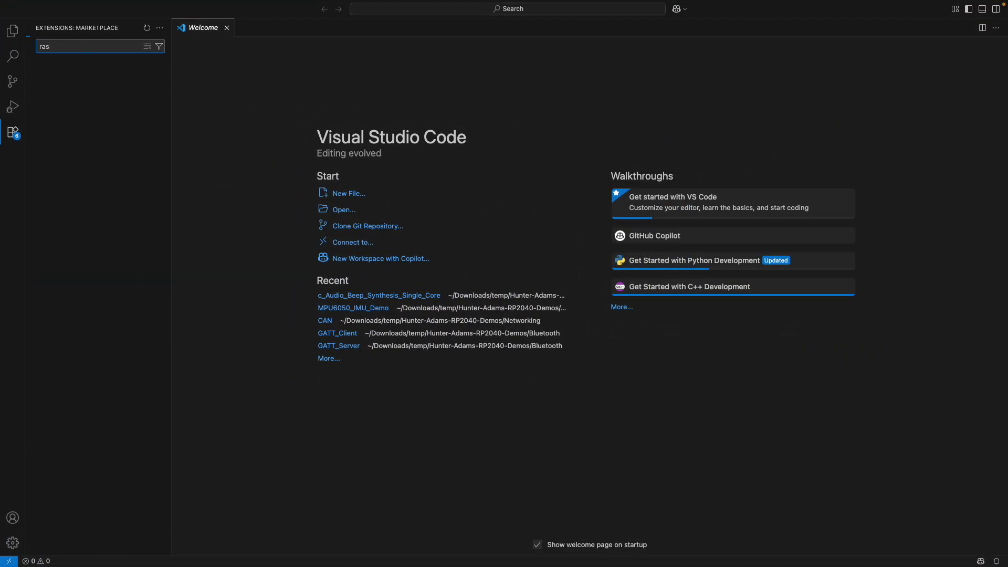
{"action": "type", "text": "pberry"}
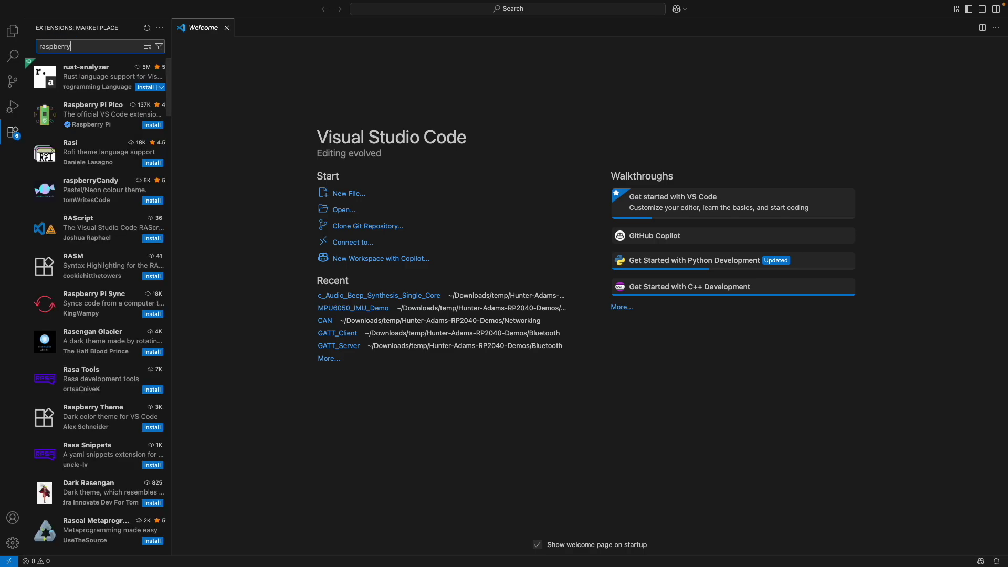
{"action": "left_click", "coordinate": [153, 88]}
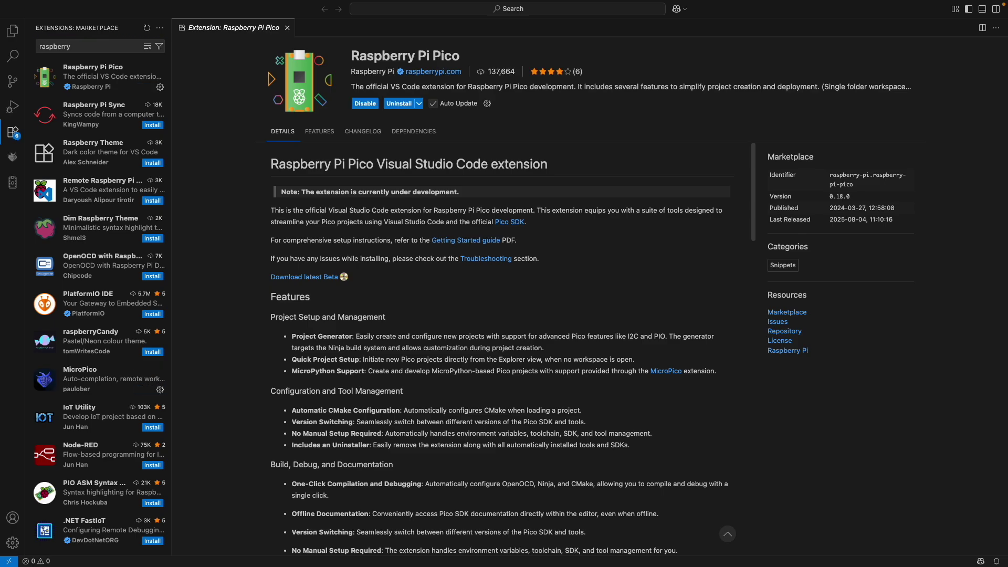
{"action": "left_click", "coordinate": [14, 183]}
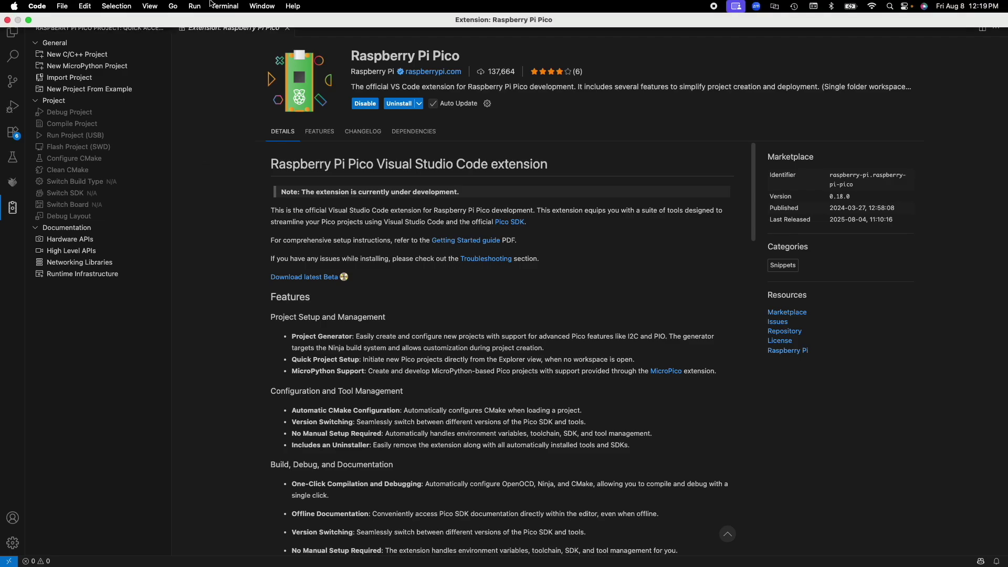
Open the integrated terminal, list the home folder, and move into Downloads.
{"action": "left_click", "coordinate": [224, 6]}
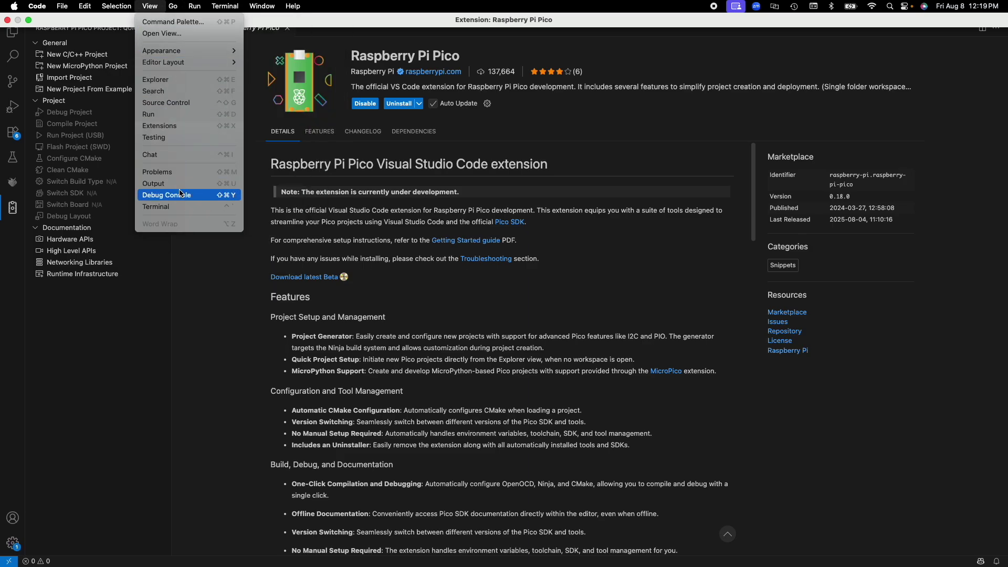
{"action": "left_click", "coordinate": [169, 206]}
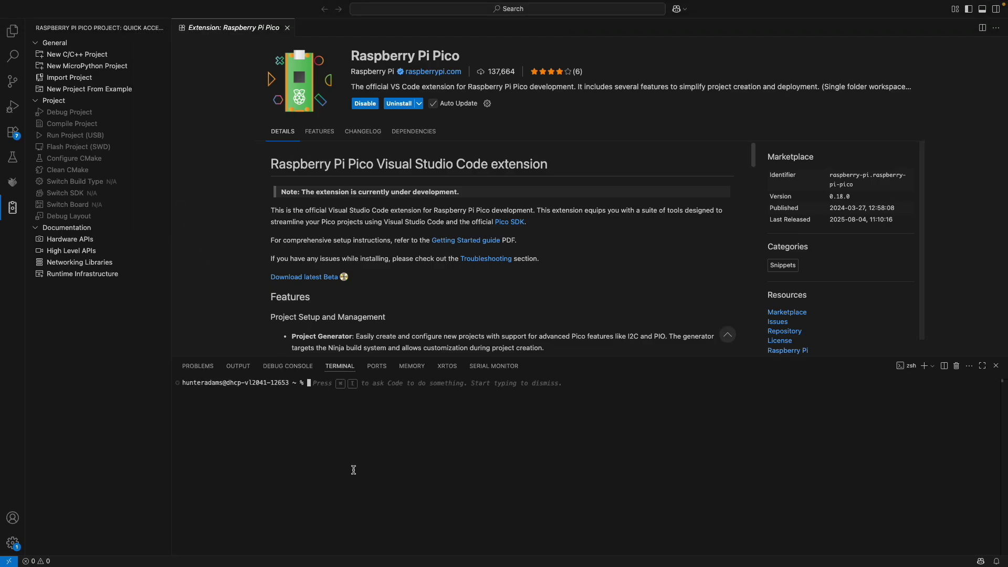
{"action": "type", "text": "ls"}
{"action": "key", "text": "Return"}
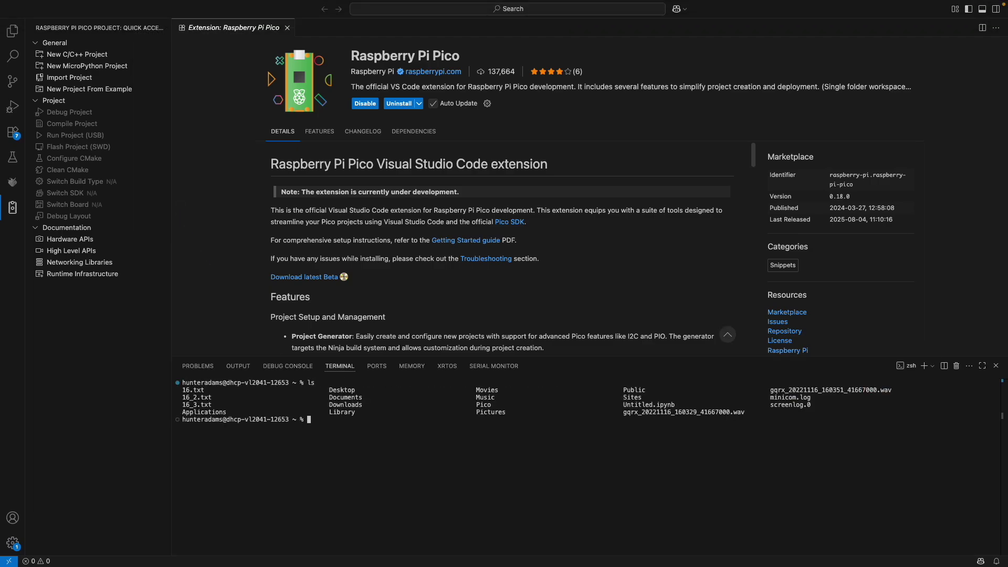
{"action": "type", "text": "c"}
{"action": "type", "text": "d Downl"}
{"action": "type", "text": "oads"}
{"action": "key", "text": "Return"}
{"action": "type", "text": "mkdir t"}
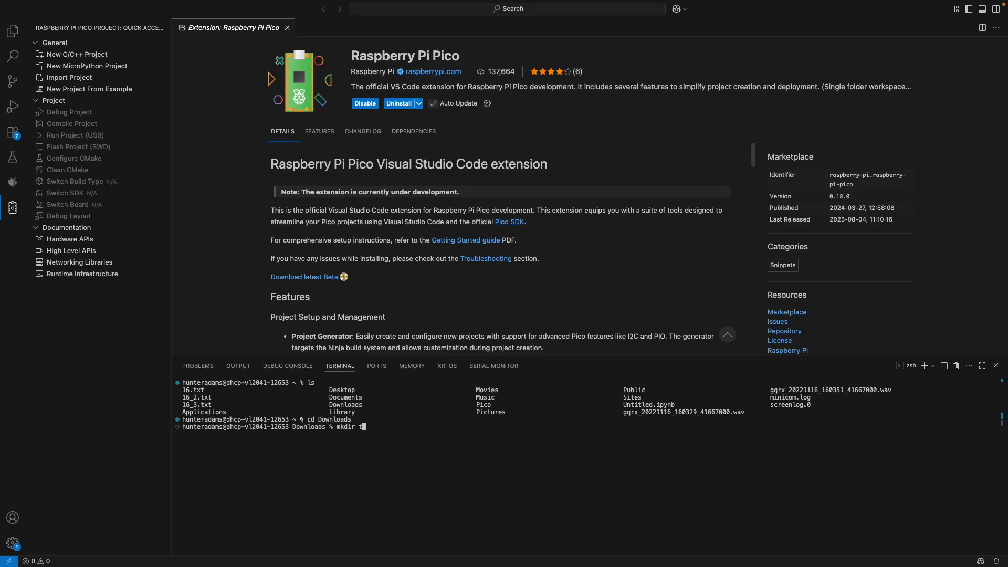
{"action": "type", "text": "emp"}
Create and enter temp, git clone Hunter-Adams-RP2040-Demos on master, and list the result.
{"action": "key", "text": "Return"}
{"action": "type", "text": "cd g"}
{"action": "key", "text": "BackSpace"}
{"action": "type", "text": "t"}
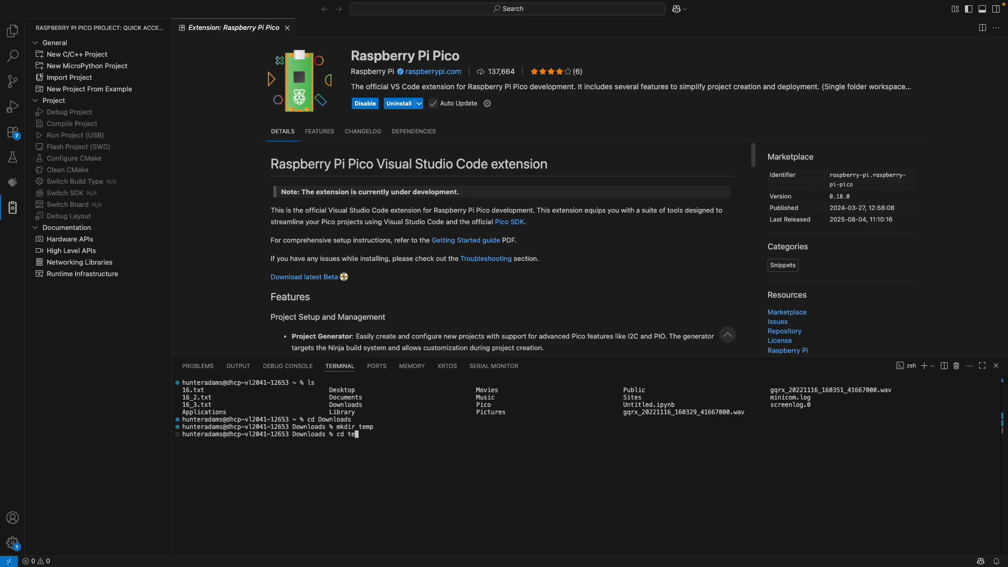
{"action": "type", "text": "emp"}
{"action": "key", "text": "Return"}
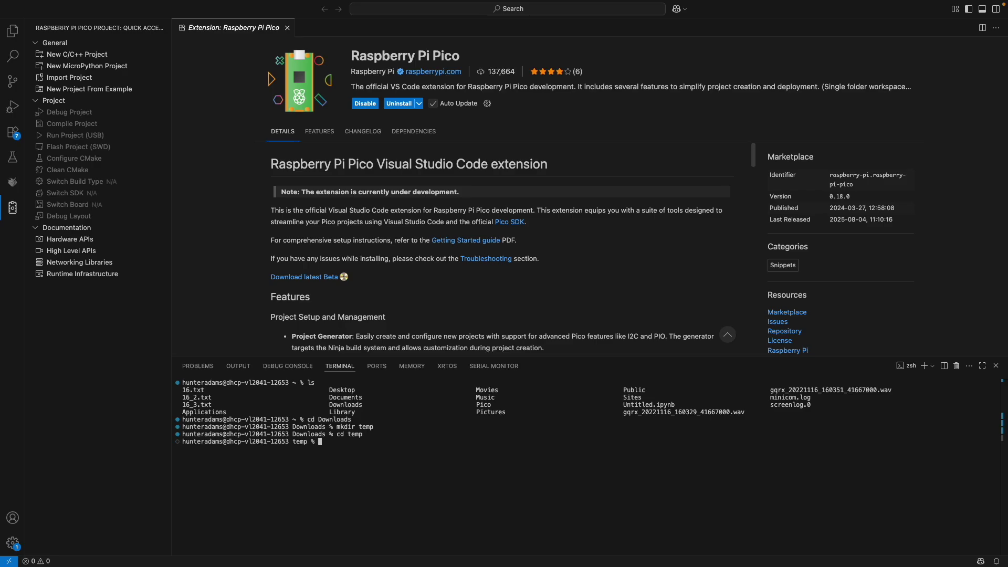
{"action": "type", "text": "git c"}
{"action": "type", "text": "lone -b master ht"}
{"action": "type", "text": "tps://github."}
{"action": "type", "text": "com/vha3/Hunt"}
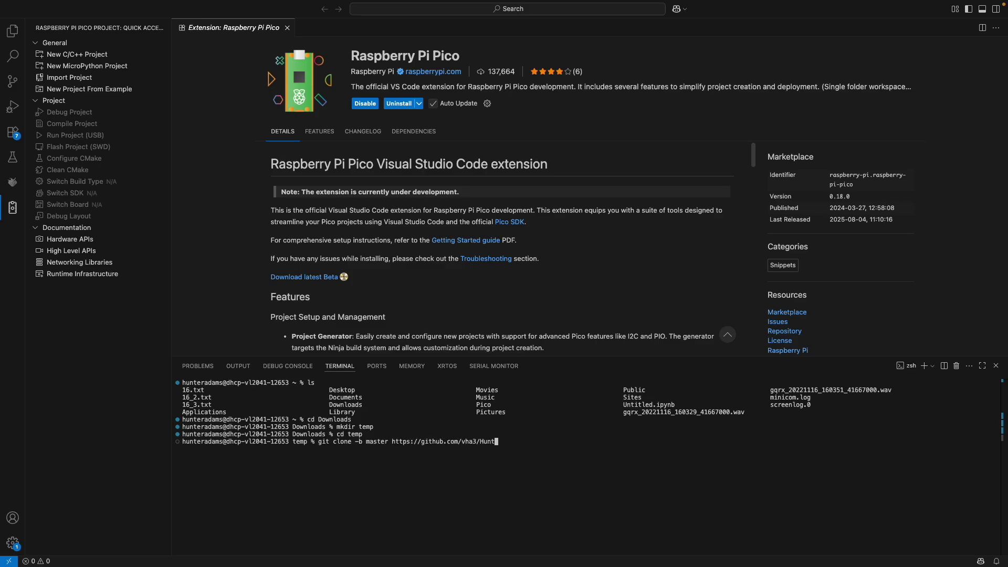
{"action": "type", "text": "er-Adams-RP"}
{"action": "type", "text": "2040-Demos"}
{"action": "type", "text": ".git"}
{"action": "key", "text": "Return"}
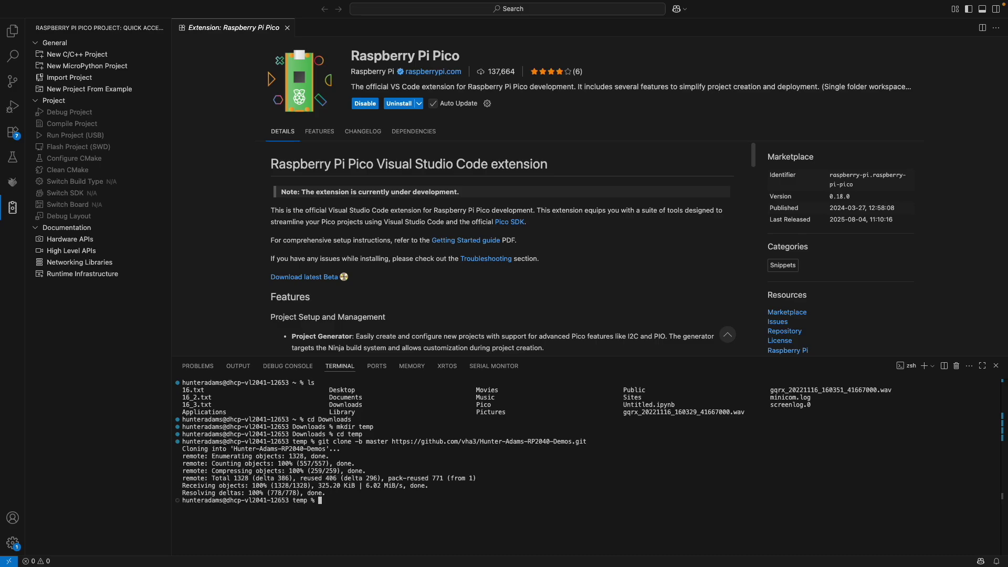
{"action": "type", "text": "ls"}
{"action": "key", "text": "Return"}
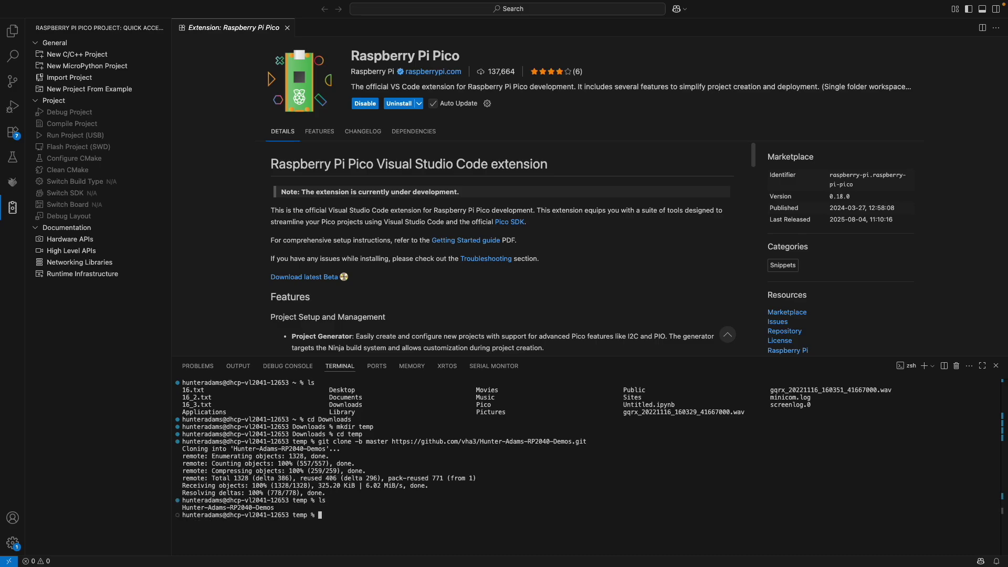
{"action": "key", "text": "ctrl+Right"}
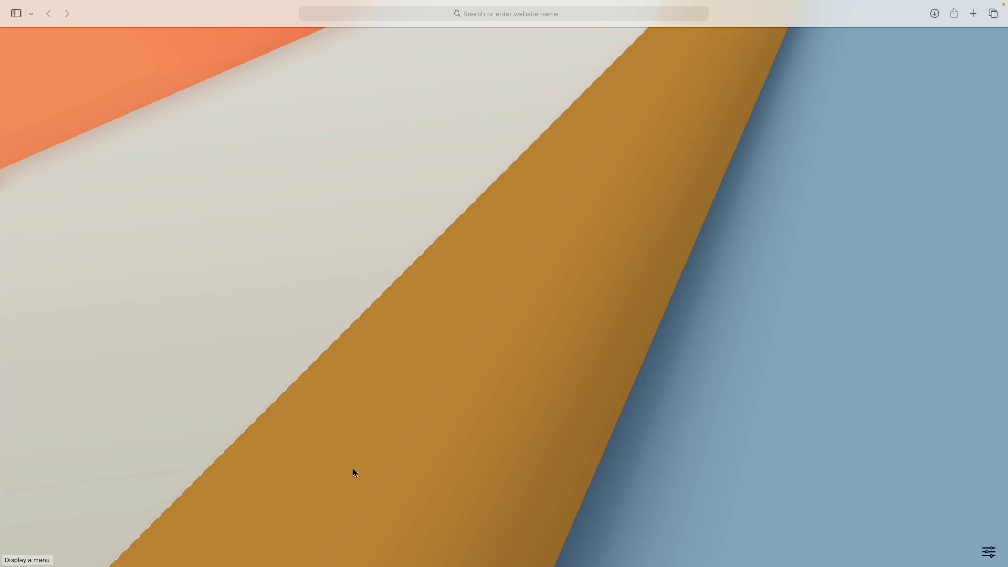
{"action": "key", "text": "super+l"}
{"action": "type", "text": "git"}
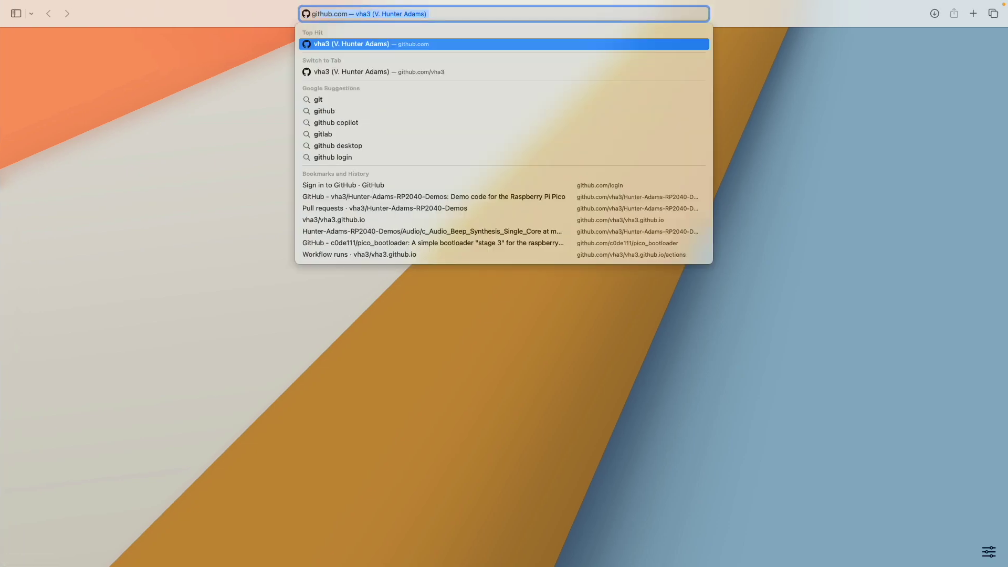
{"action": "type", "text": "hub.com/"}
{"action": "type", "text": "v— vha3"}
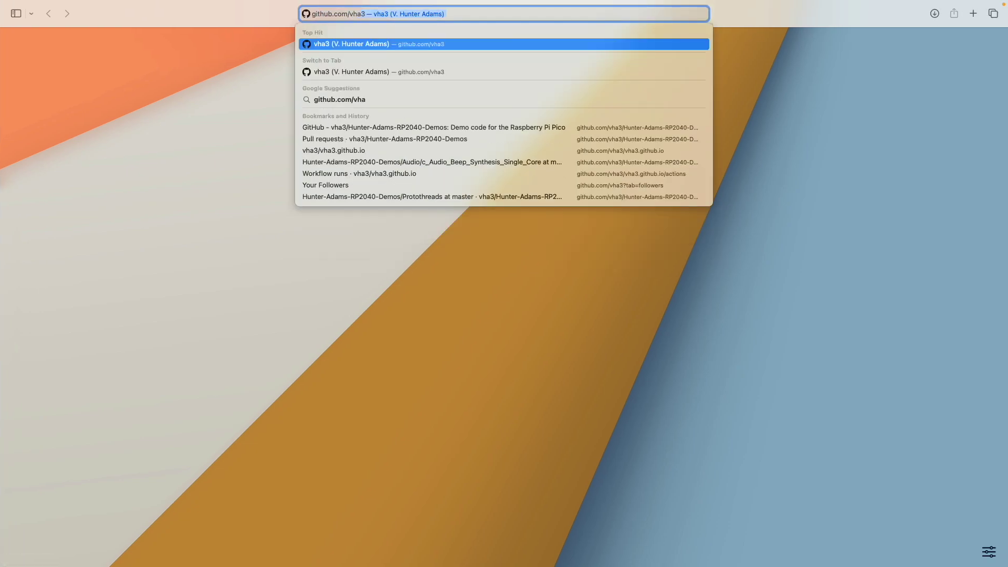
{"action": "key", "text": "Return"}
{"action": "left_click", "coordinate": [413, 154]}
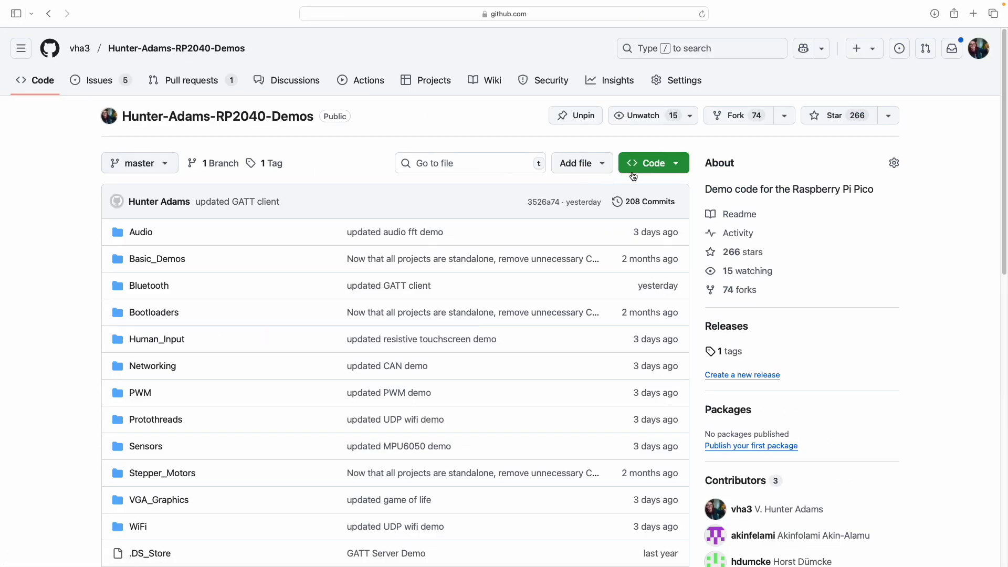
{"action": "left_click", "coordinate": [676, 164]}
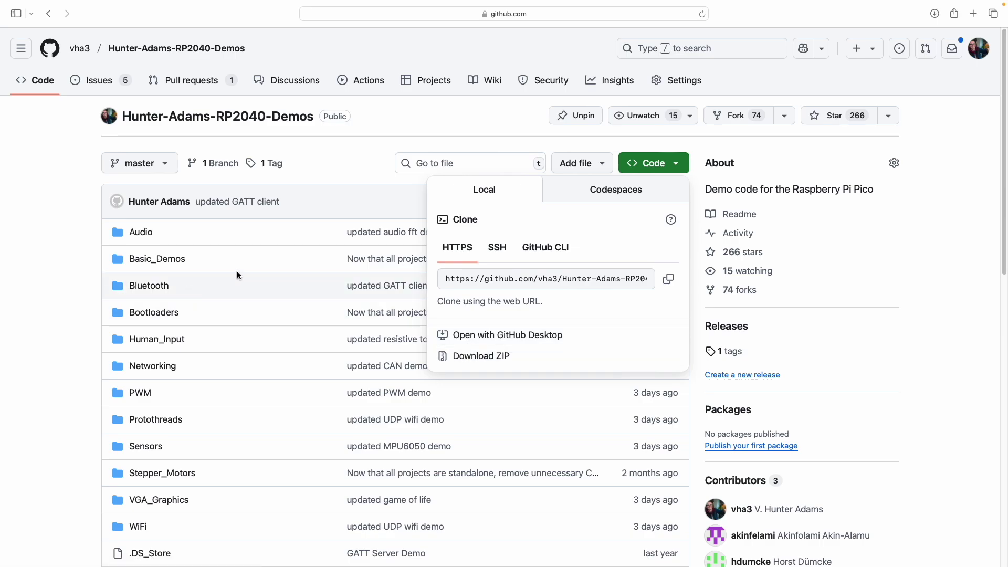
{"action": "key", "text": "ctrl+Left"}
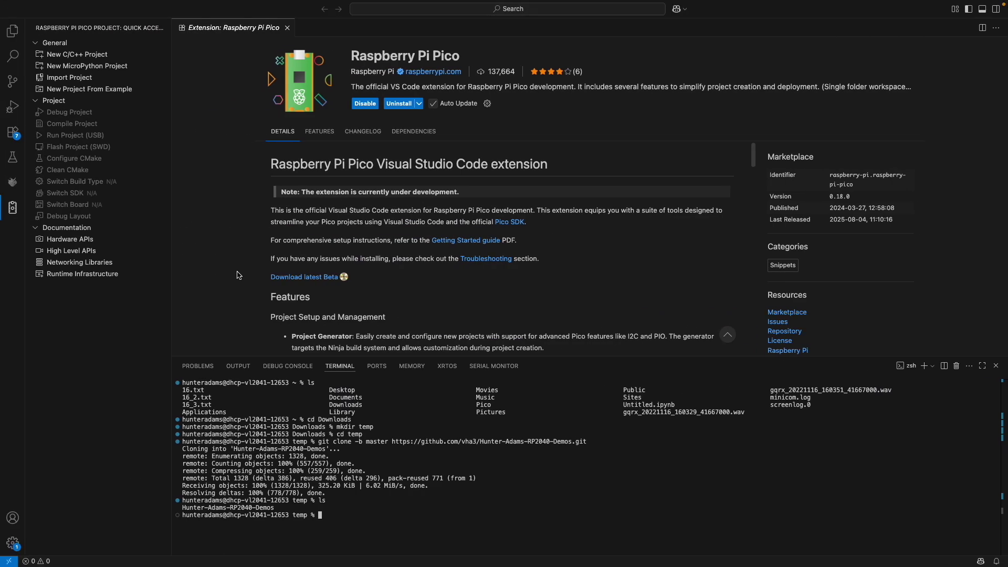
Start Import Project and select Downloads/temp/Hunter-Adams-RP2040-Demos/Audio/c_Audio_Beep_Synthesis_Single_Core as the location.
{"action": "left_click", "coordinate": [76, 79]}
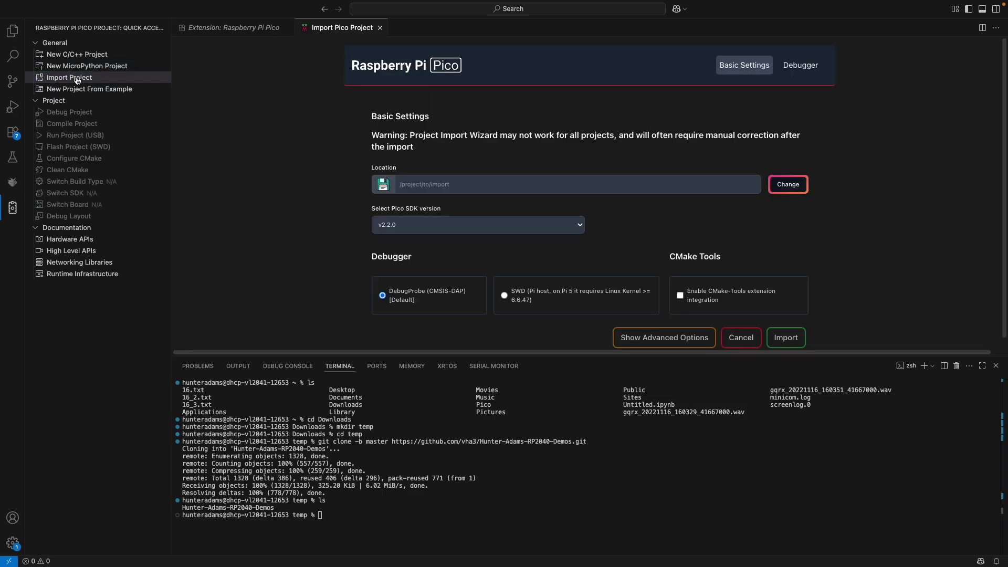
{"action": "left_click", "coordinate": [796, 192]}
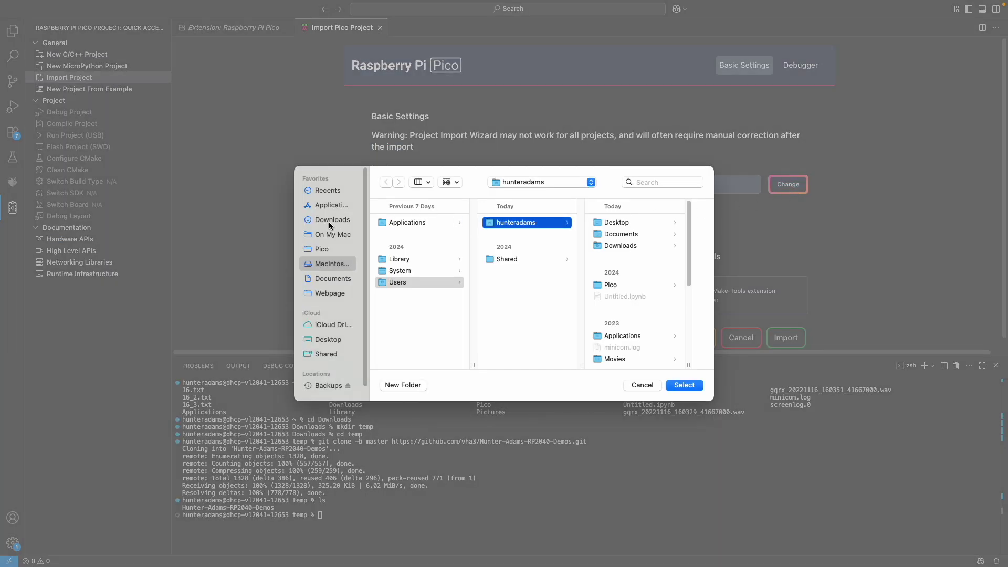
{"action": "left_click", "coordinate": [331, 221]}
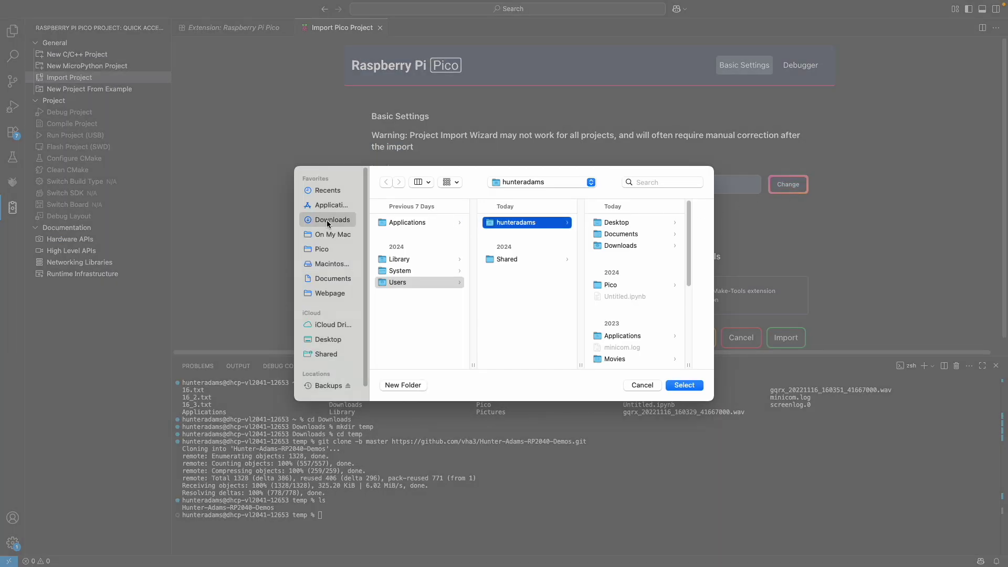
{"action": "left_click", "coordinate": [402, 303]}
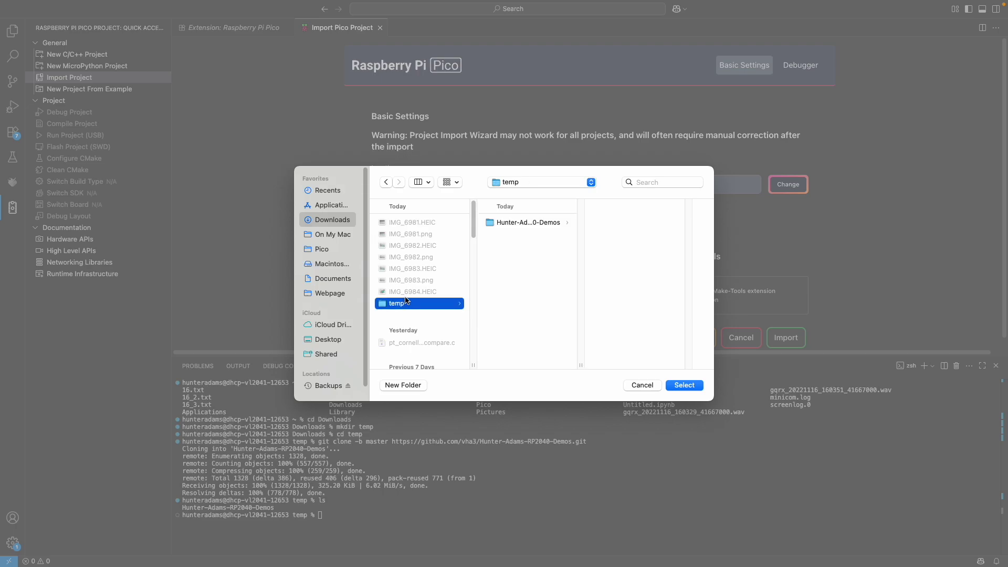
{"action": "left_click", "coordinate": [534, 222]}
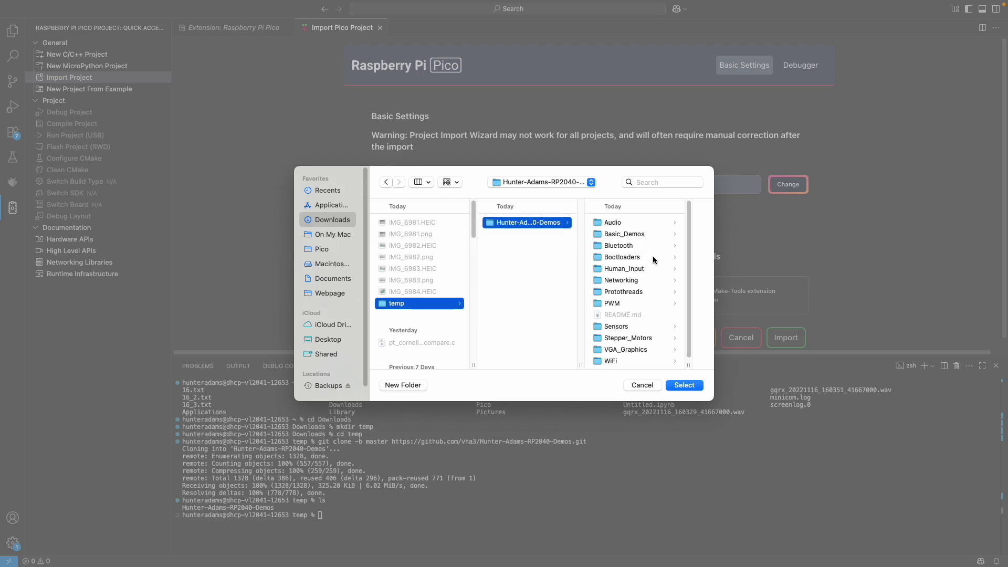
{"action": "mouse_move", "coordinate": [712, 399]}
{"action": "left_mouse_down"}
{"action": "mouse_move", "coordinate": [949, 418]}
{"action": "mouse_move", "coordinate": [956, 449]}
{"action": "left_mouse_up"}
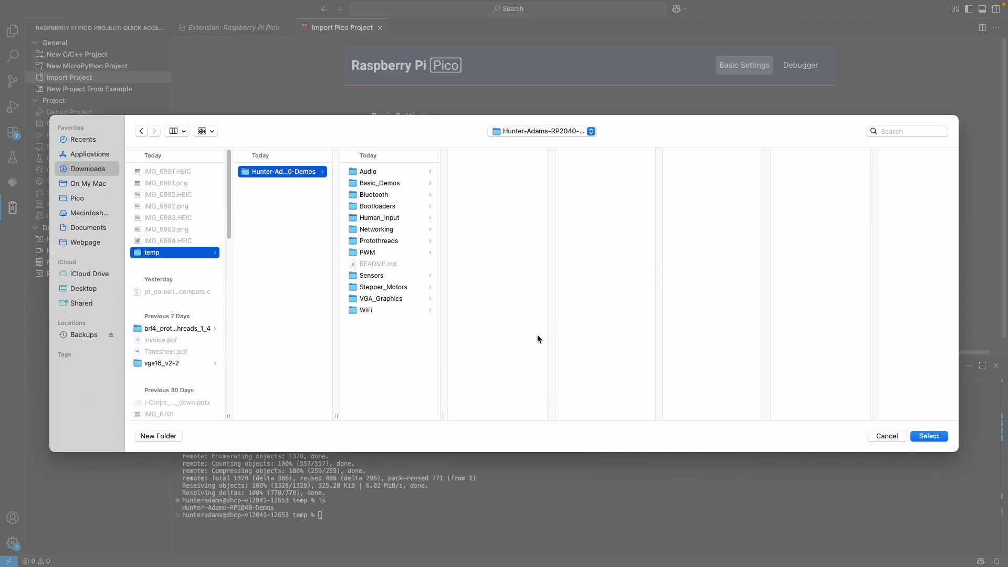
{"action": "left_click", "coordinate": [385, 175]}
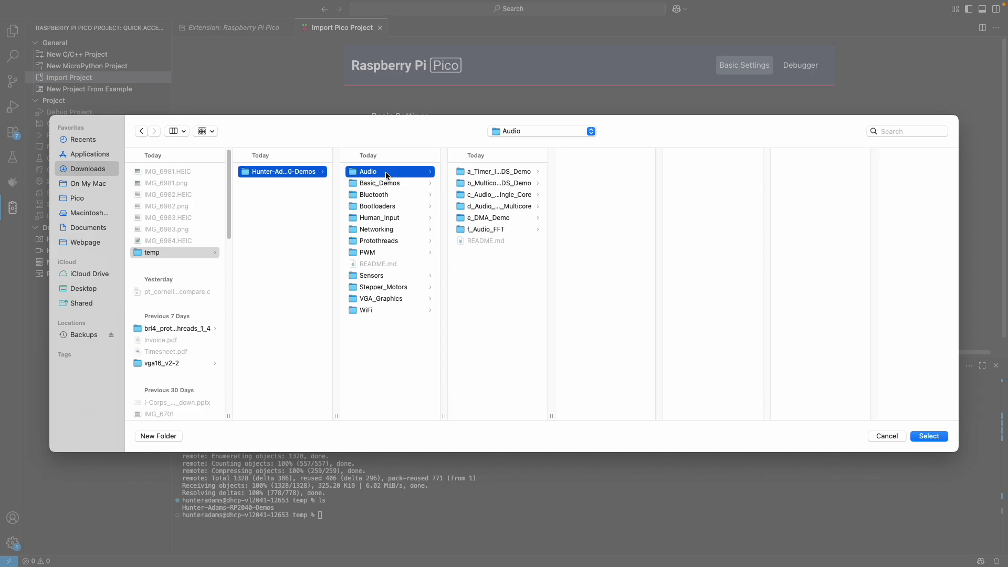
{"action": "left_click", "coordinate": [512, 196]}
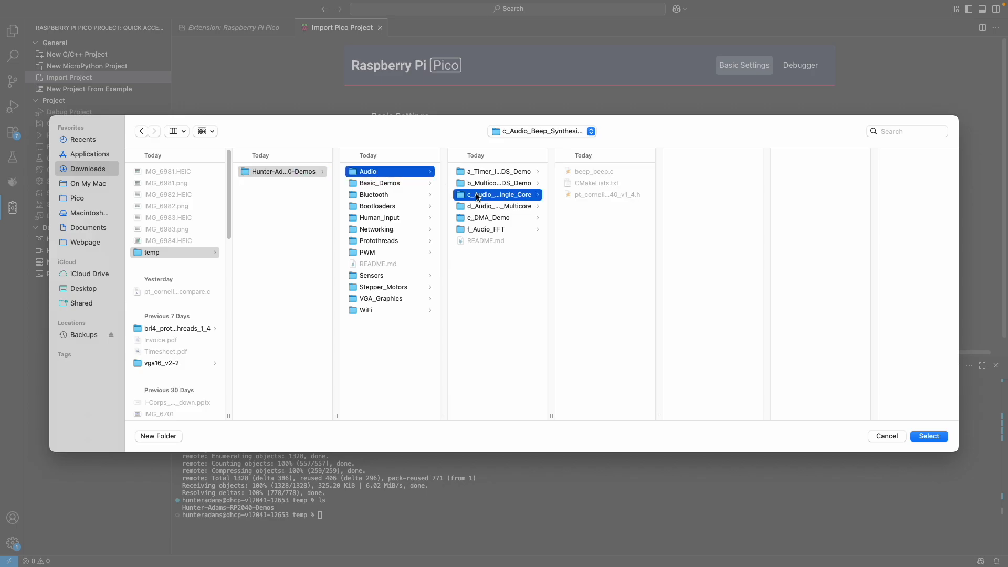
{"action": "left_click", "coordinate": [939, 436]}
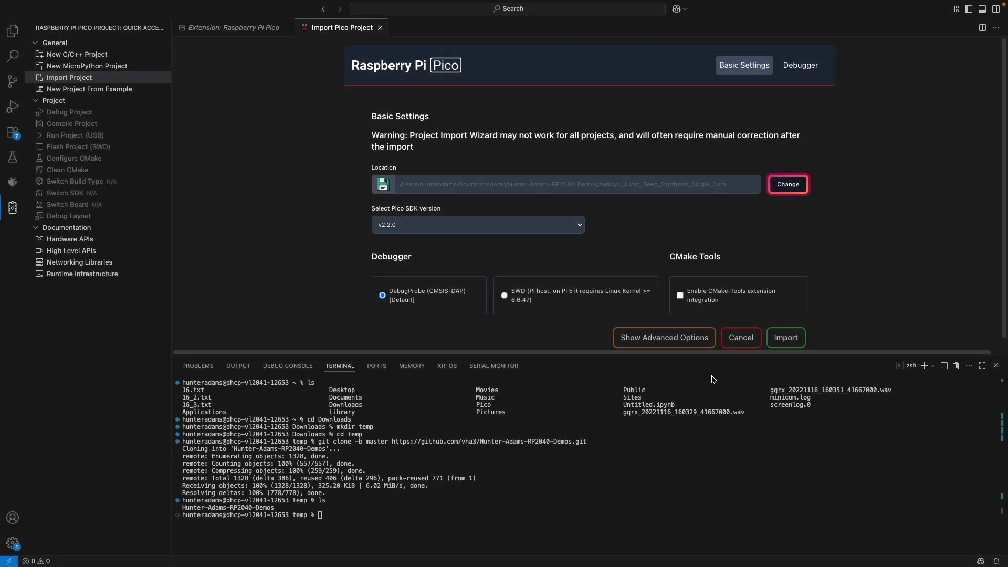
Import c_Audio_Beep_Synthesis_Single_Core and wait for the SDK setup and import to finish.
{"action": "left_click", "coordinate": [788, 342]}
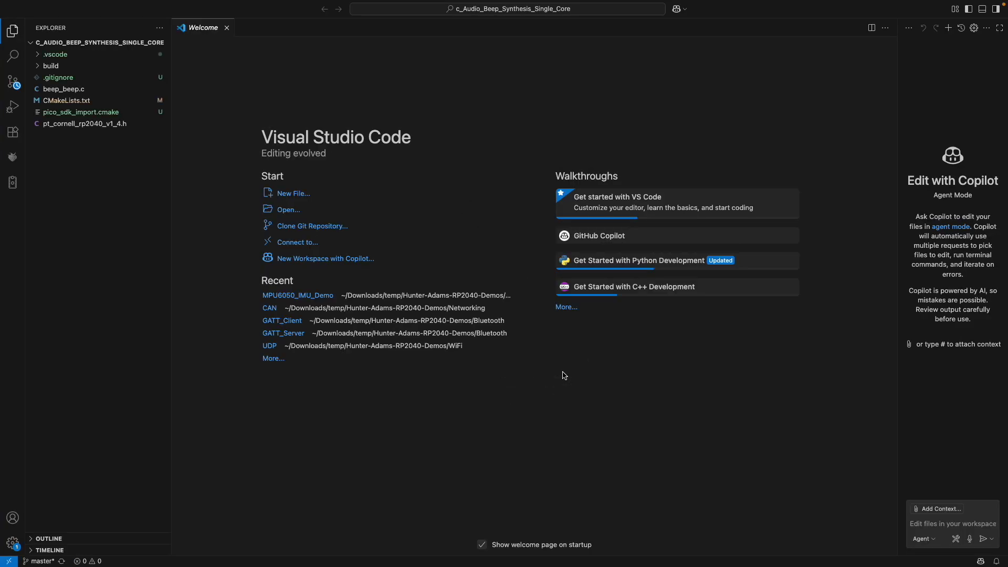
Open beep_beep.c and start the project build with the status-bar Compile button.
{"action": "left_click", "coordinate": [89, 94]}
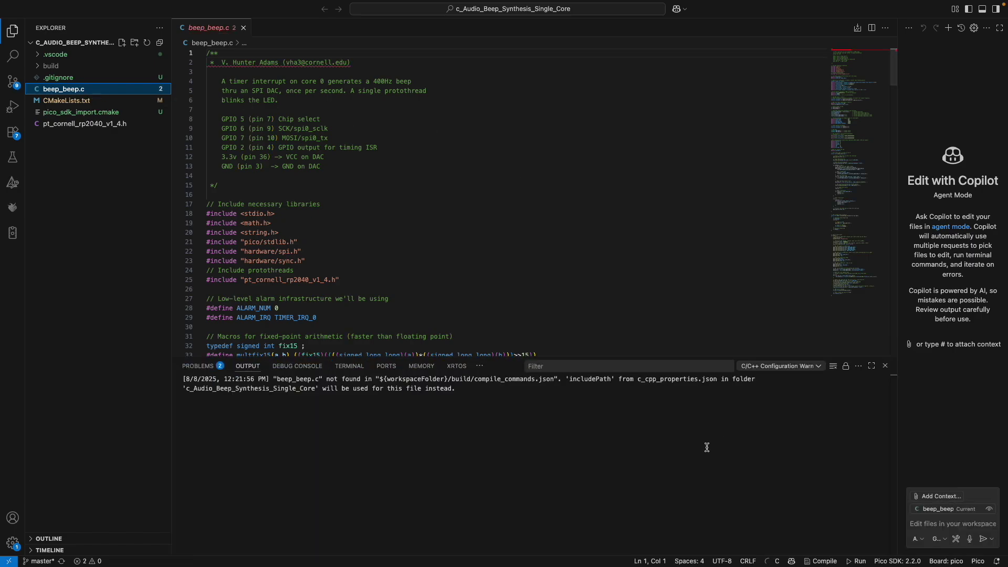
{"action": "left_click", "coordinate": [819, 561]}
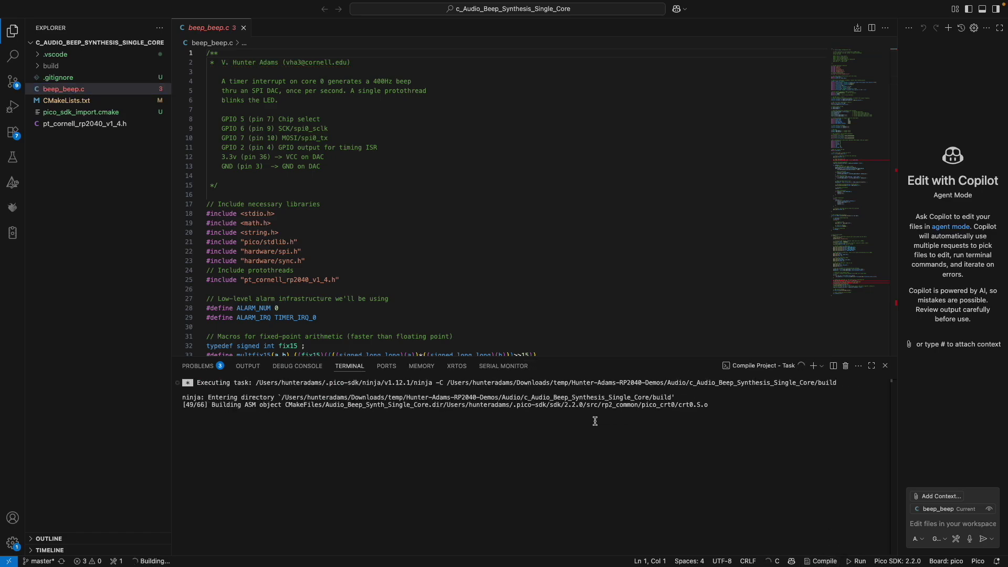